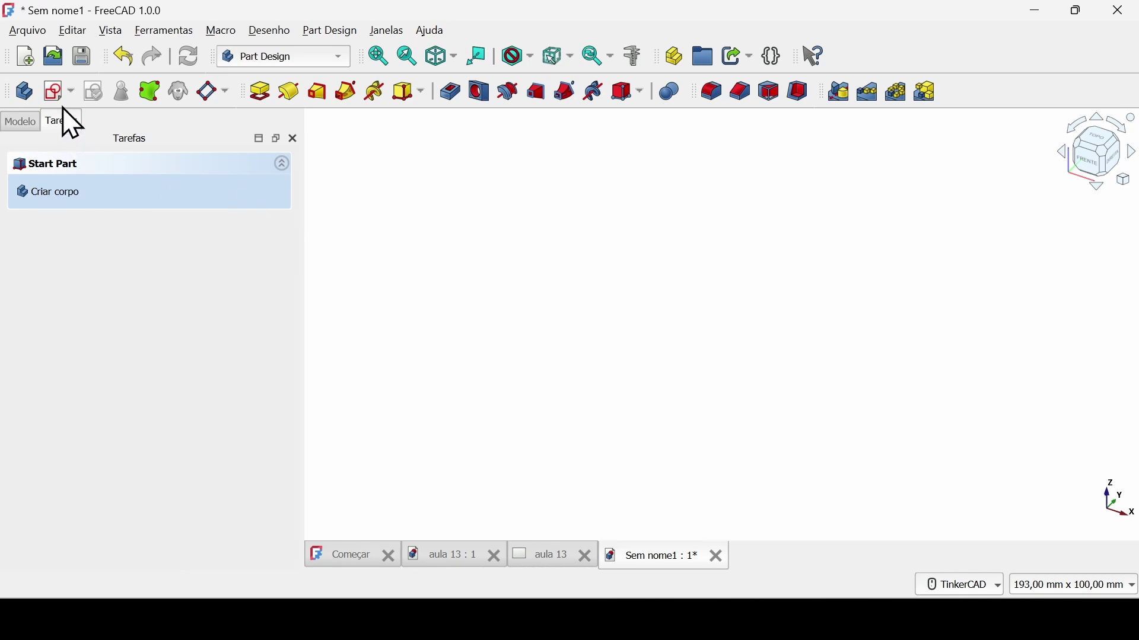
# Start a sketch on the XZ plane and draw a circle about 10 mm in diameter, up and left of the origin
pyautogui.click(56, 94)
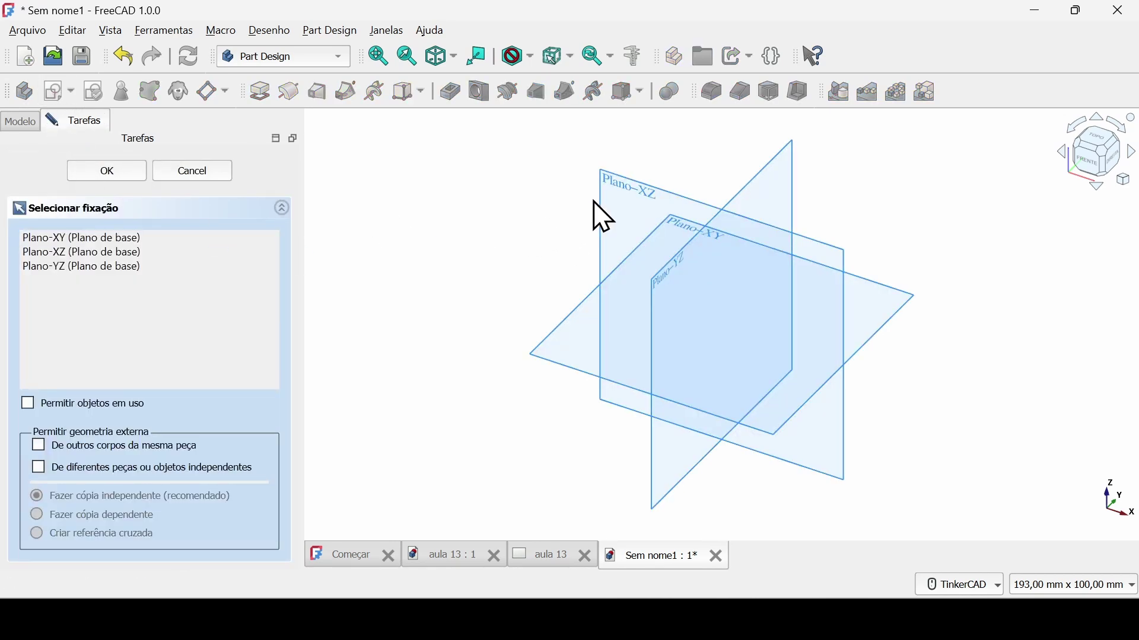
pyautogui.click(605, 219)
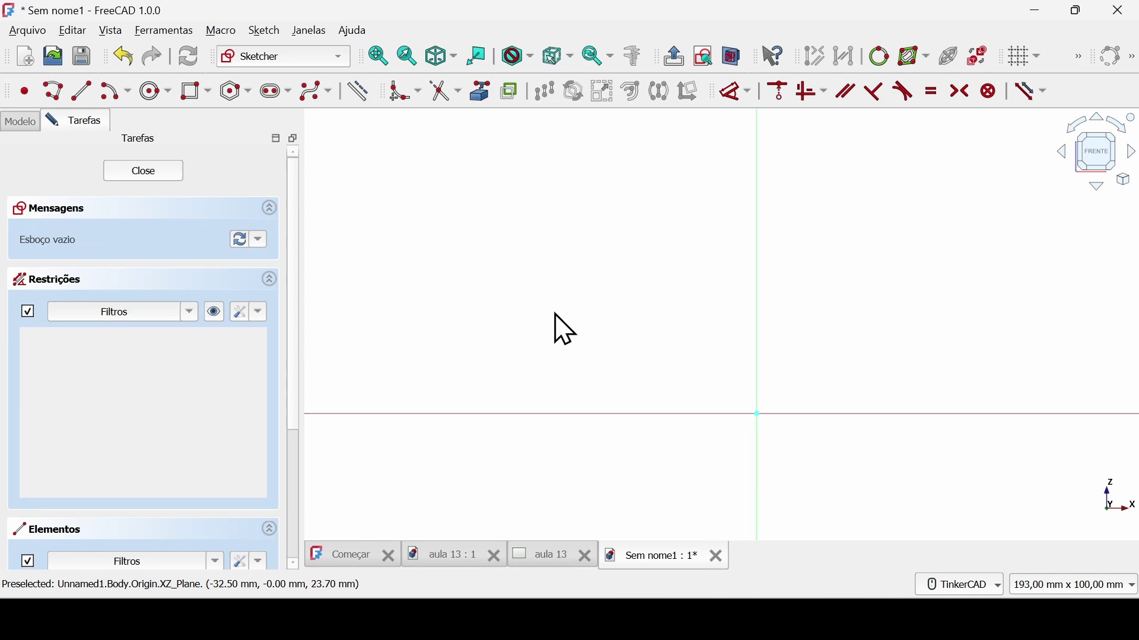
pyautogui.click(153, 95)
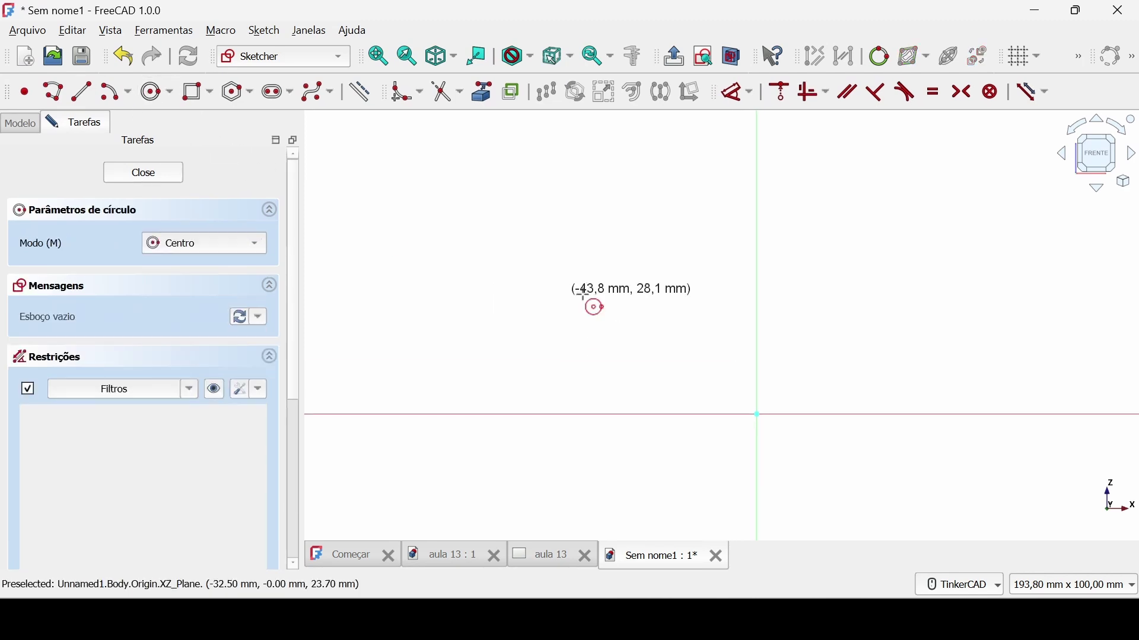
pyautogui.click(624, 246)
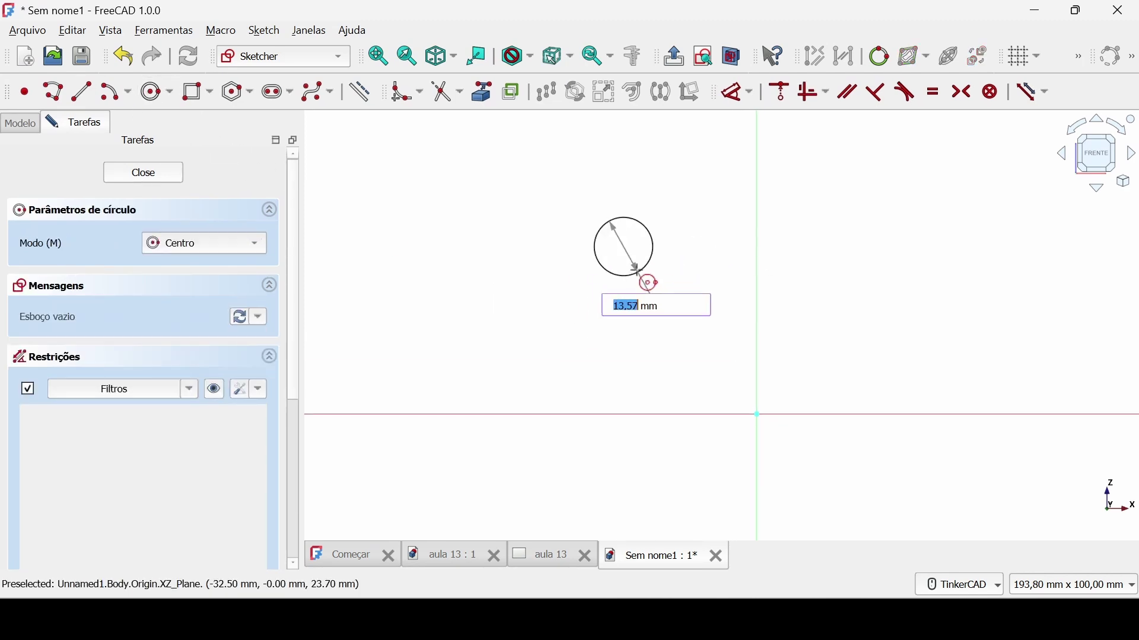
pyautogui.click(640, 263)
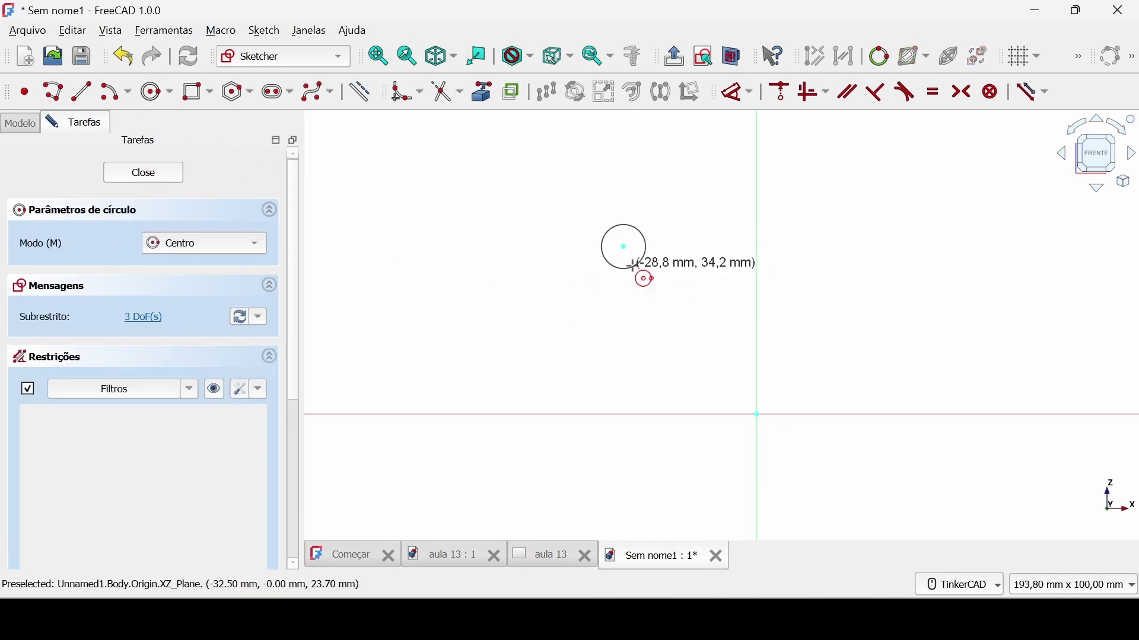
# Dimension the circle's diameter as 5 mm
pyautogui.click(739, 91)
pyautogui.click(640, 233)
pyautogui.click(654, 188)
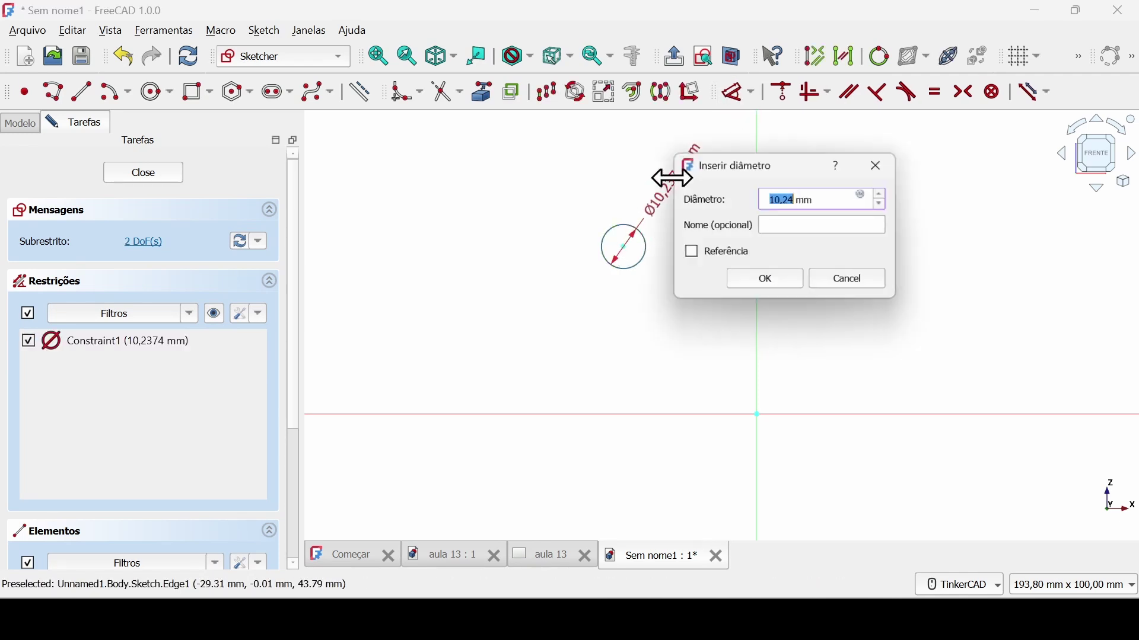
pyautogui.write('5')
pyautogui.press('Return')
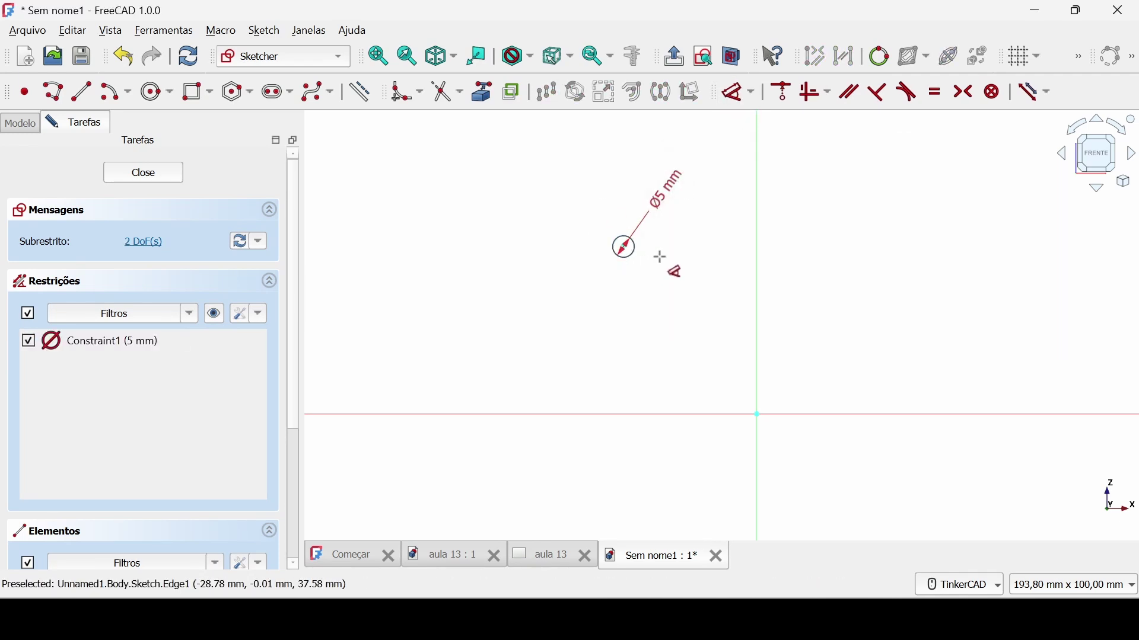
# Constrain the circle's centre to a horizontal distance of 15 mm from the origin
pyautogui.click(623, 247)
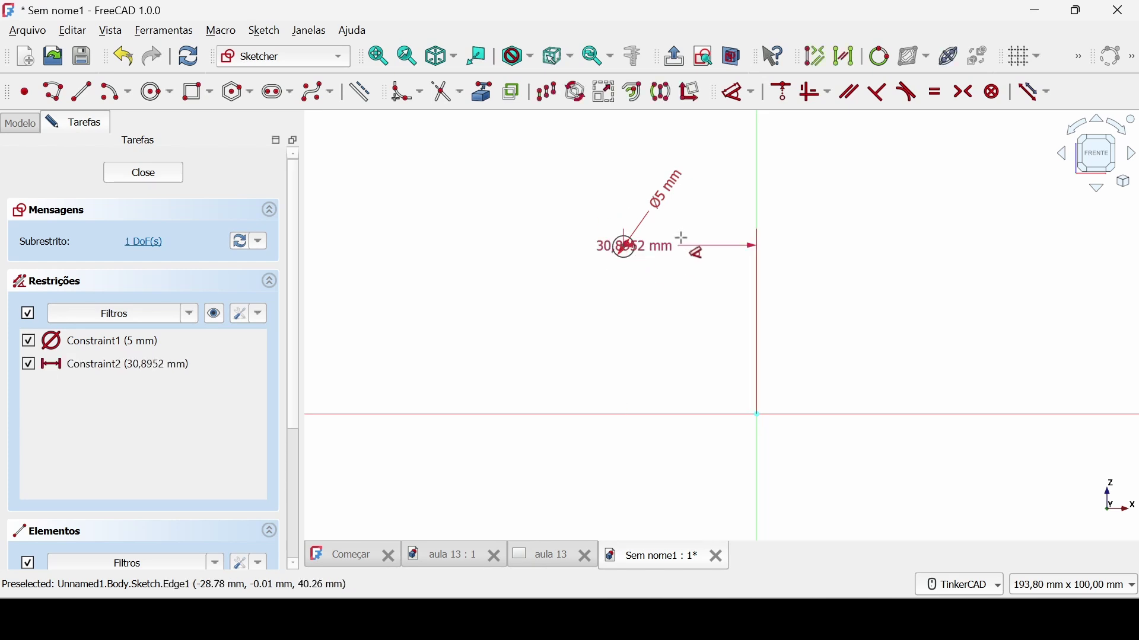
pyautogui.click(680, 224)
pyautogui.write('15')
pyautogui.press('Return')
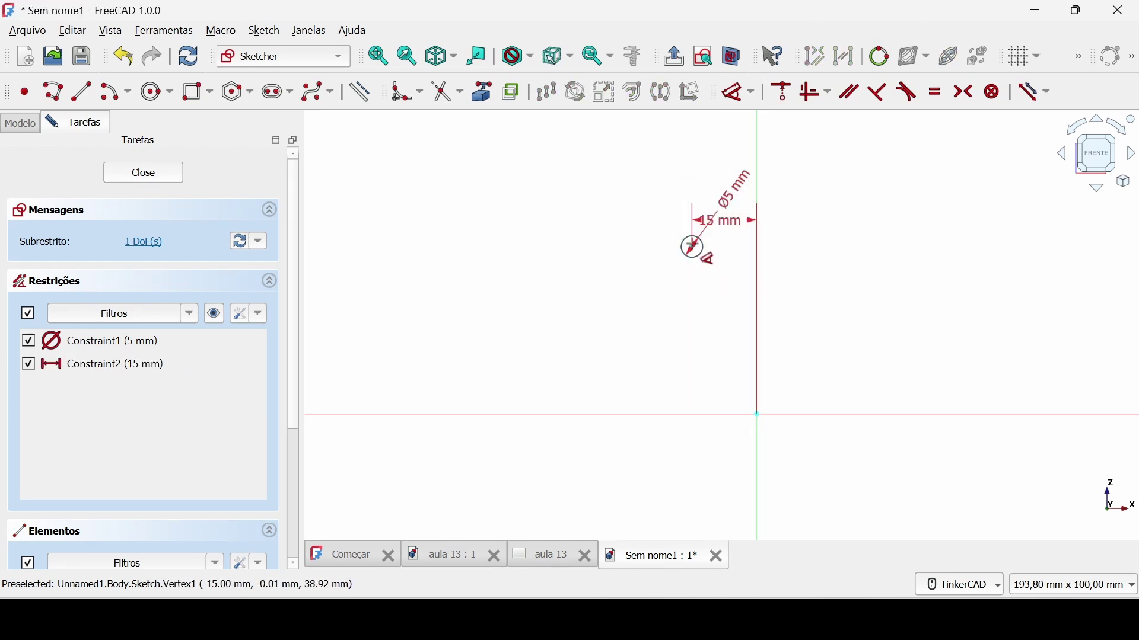
# Constrain the circle's centre to a vertical distance of 30 mm from the origin and close the sketch
pyautogui.click(694, 248)
pyautogui.click(629, 323)
pyautogui.write('30')
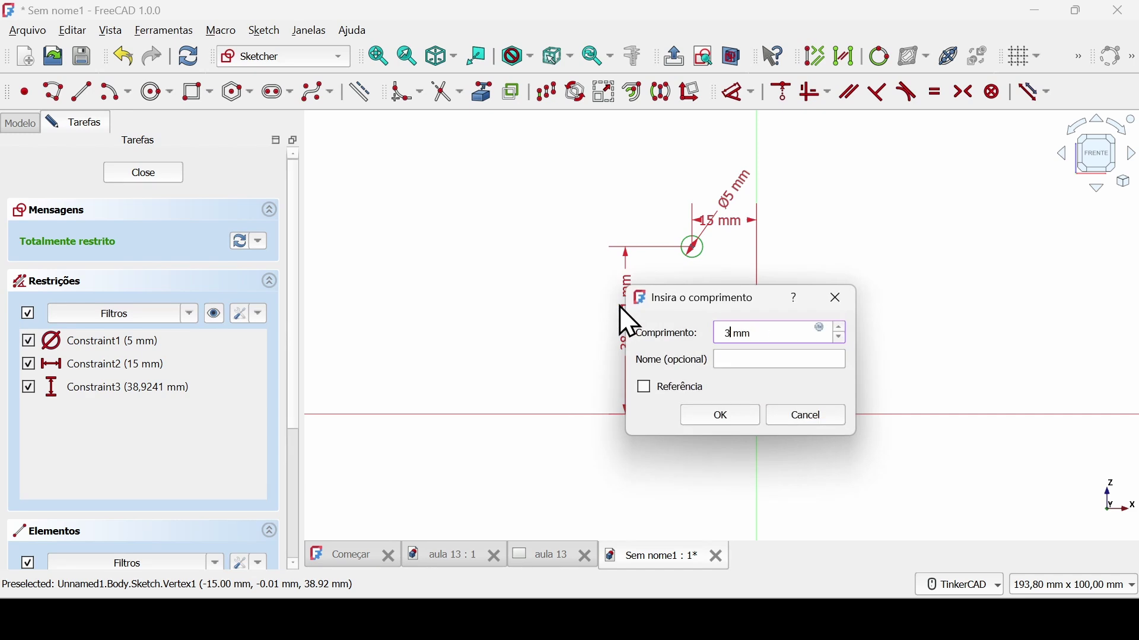
pyautogui.press('Return')
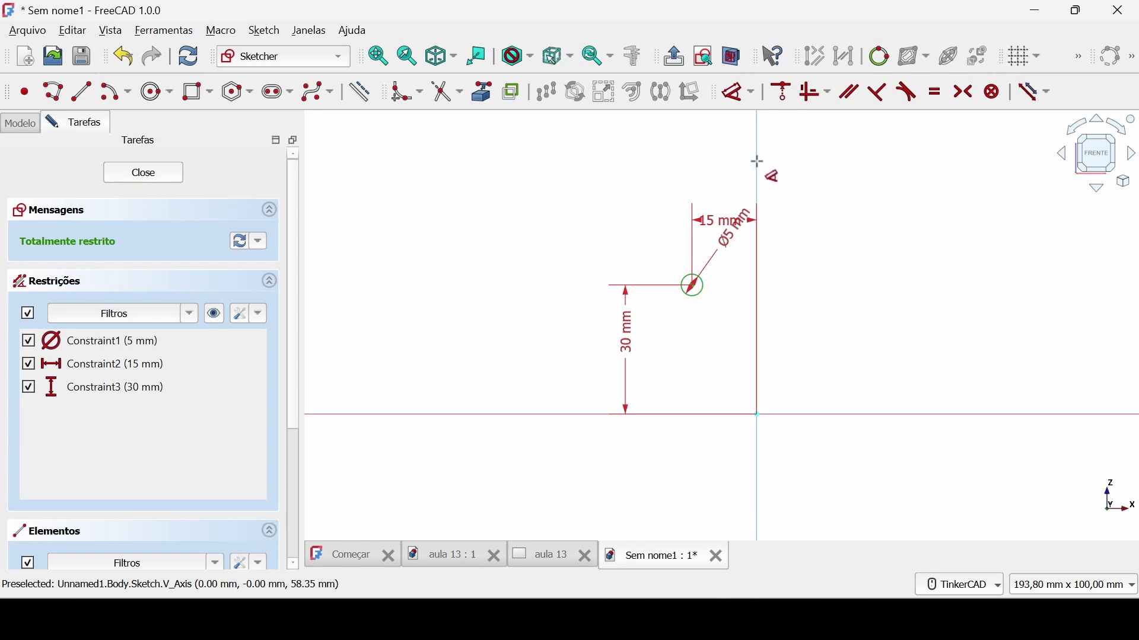
pyautogui.moveTo(758, 161); pyautogui.dragTo(696, 173, button='middle')
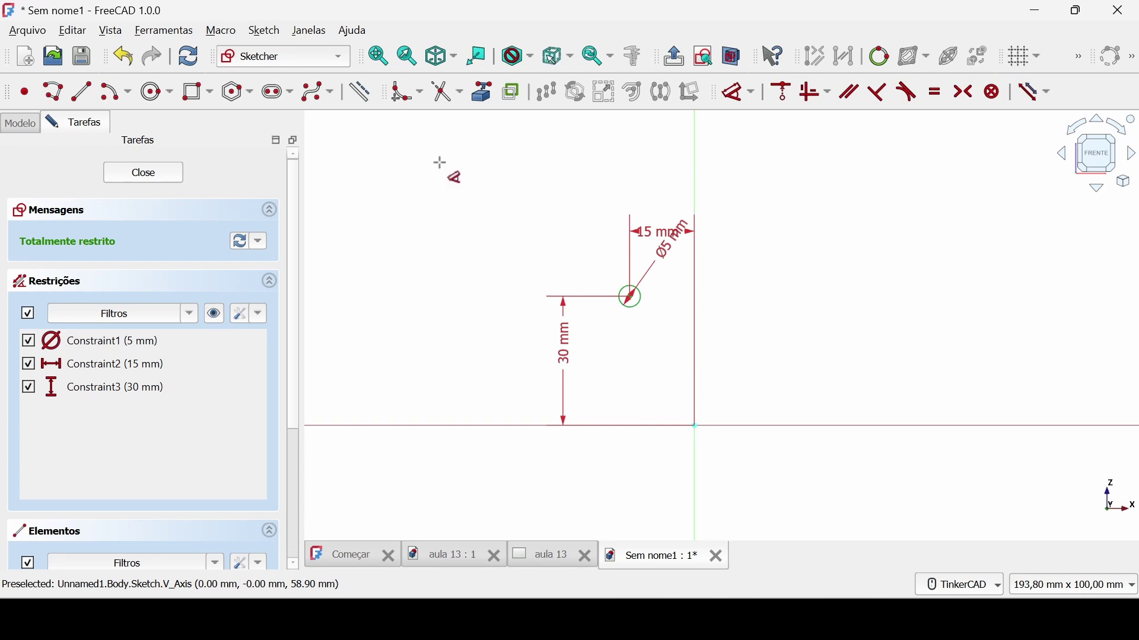
pyautogui.click(172, 177)
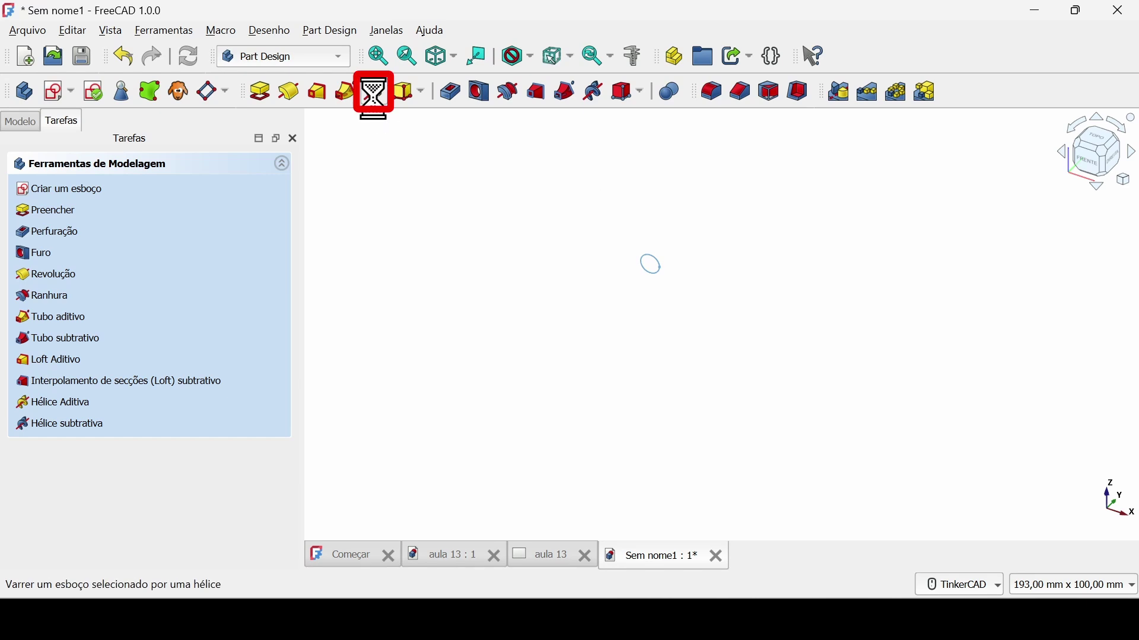
# Create an additive helix from the circle sketch around the base Z axis, using the Passo-Altura-Ângulo mode
pyautogui.click(376, 98)
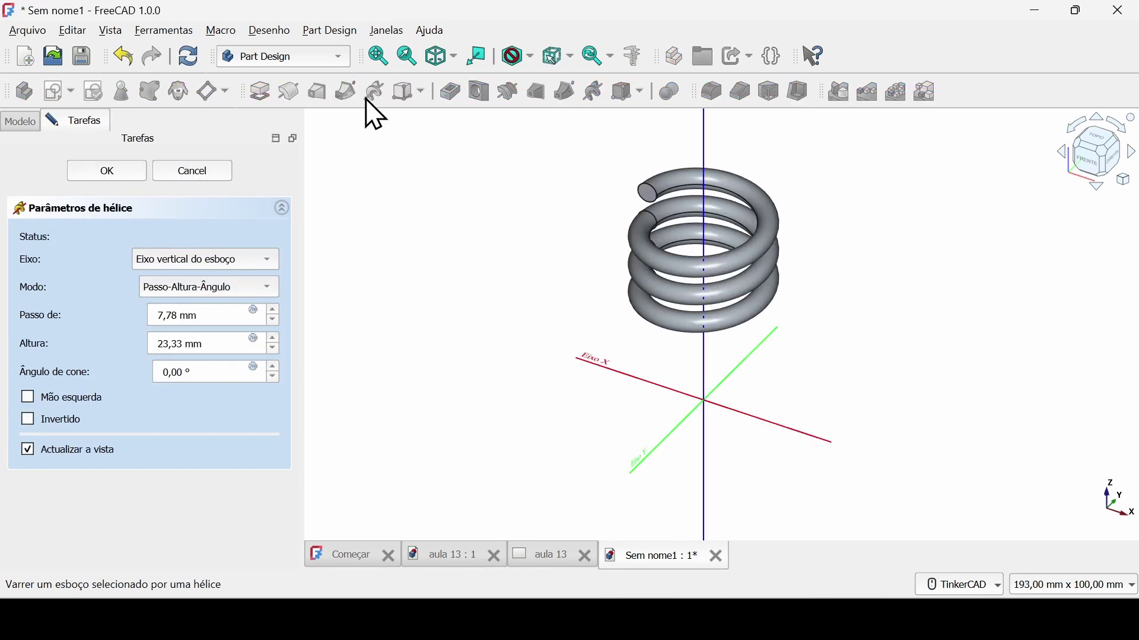
pyautogui.click(267, 258)
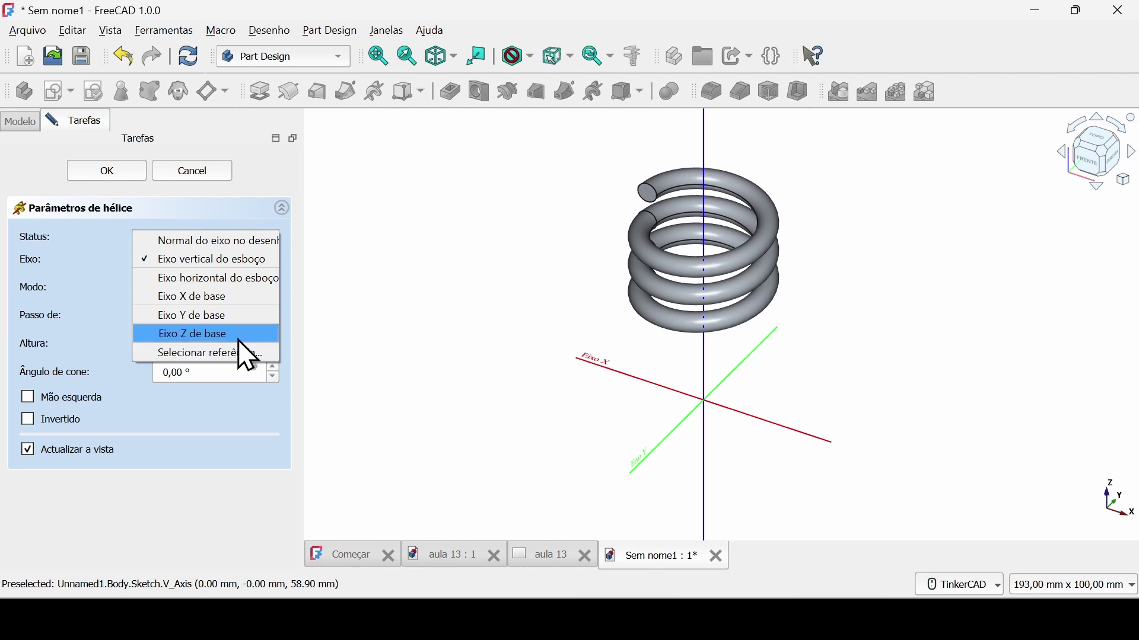
pyautogui.click(172, 332)
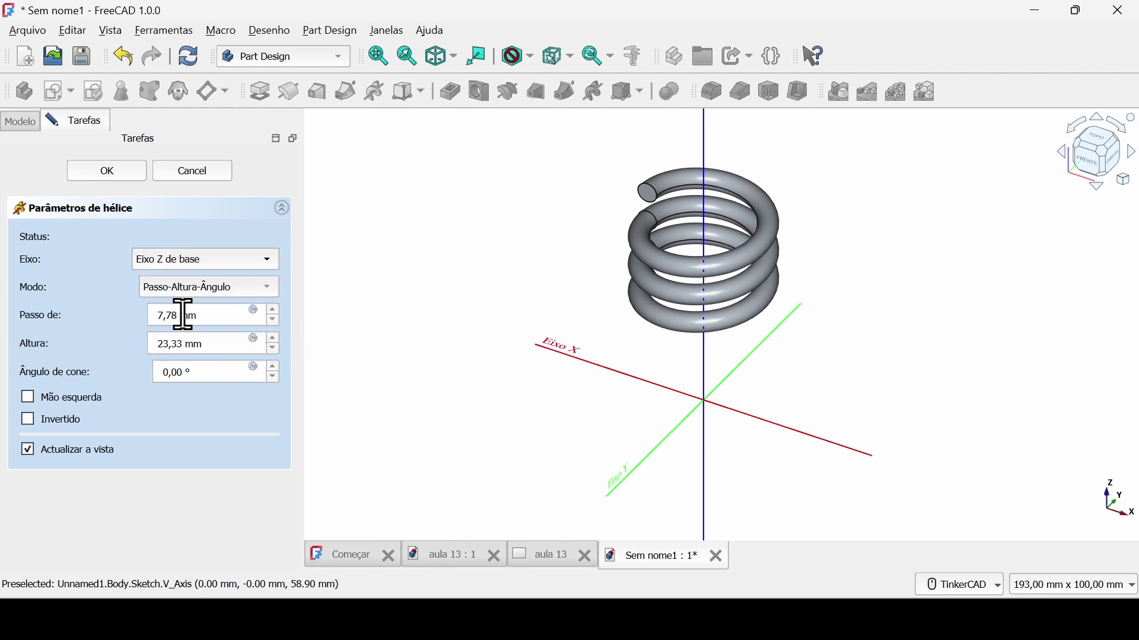
pyautogui.click(268, 287)
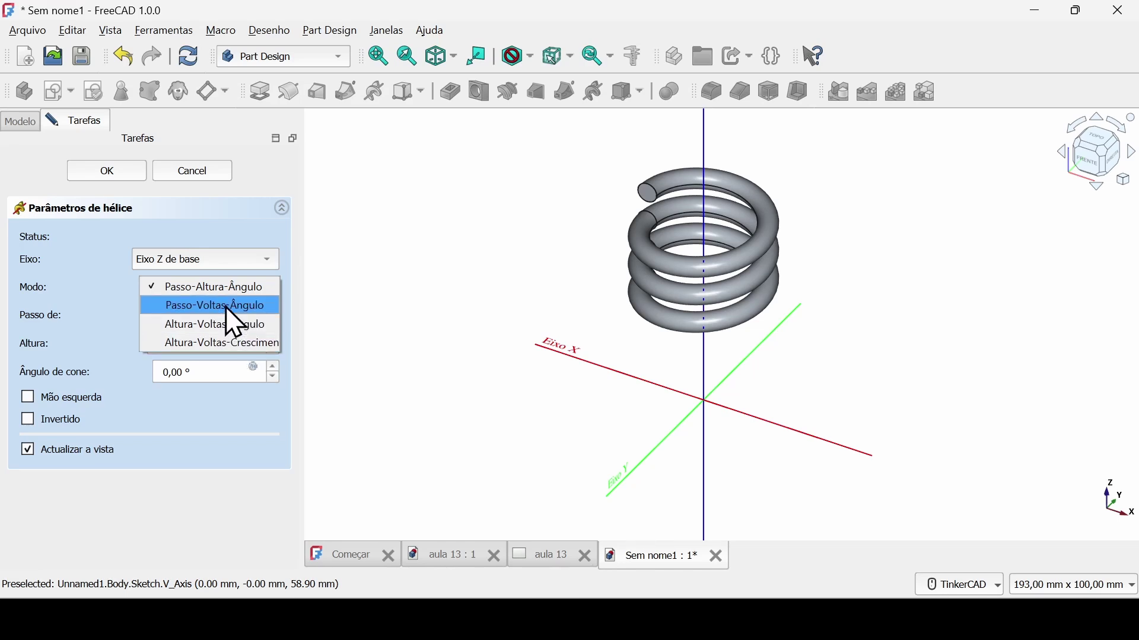
pyautogui.click(229, 285)
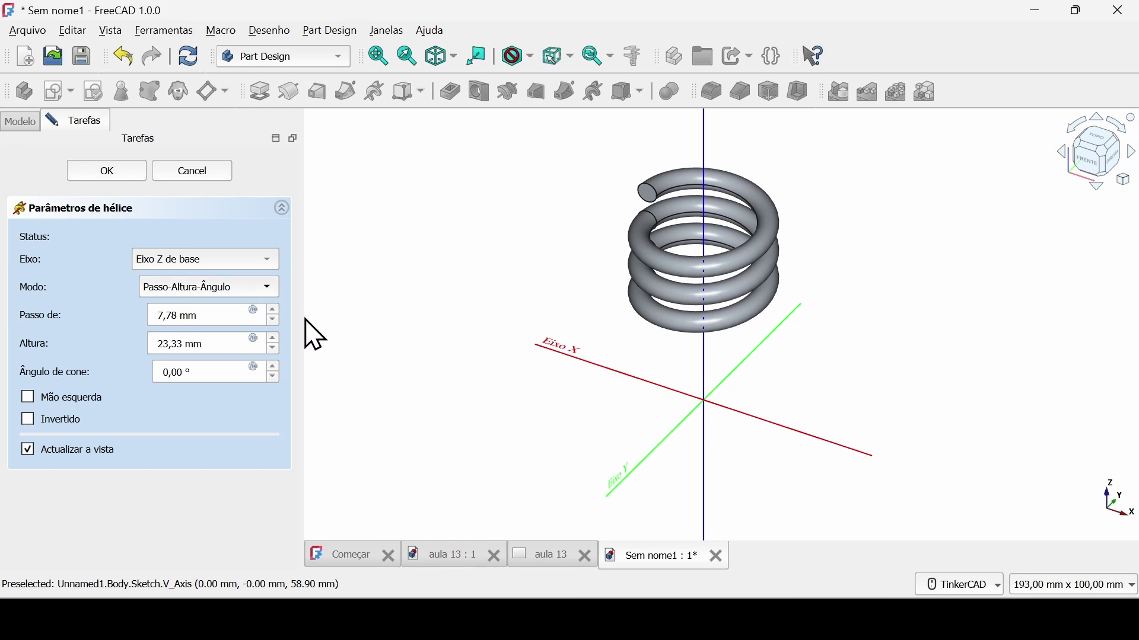
# Set the helix pitch to 8 mm and its height to 30 mm
pyautogui.moveTo(223, 315); pyautogui.dragTo(117, 307)
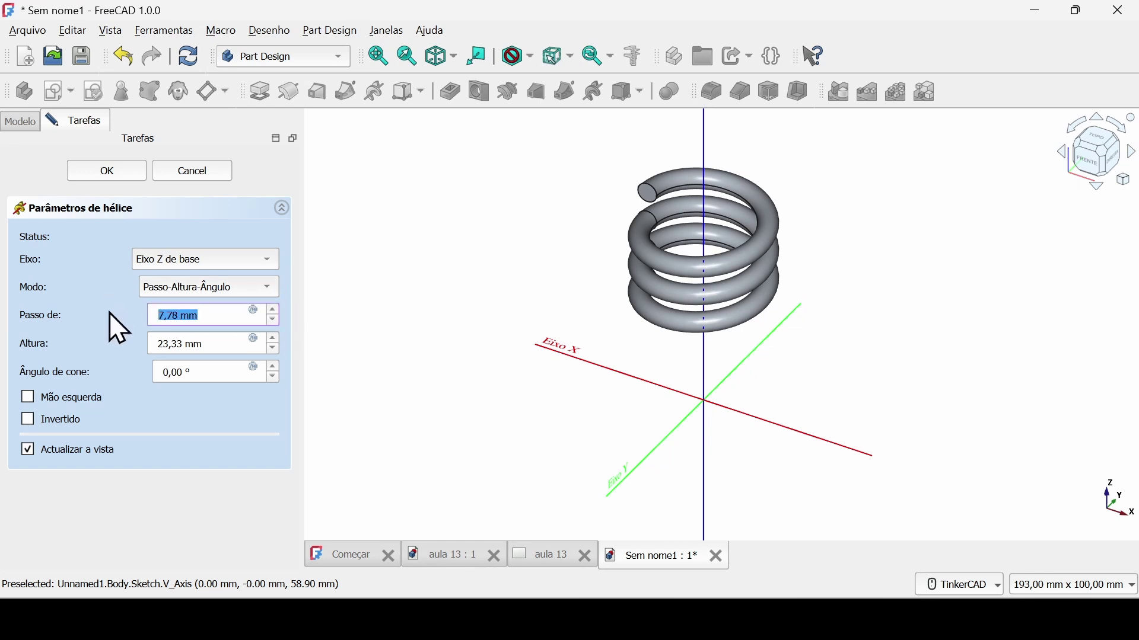
pyautogui.write('8')
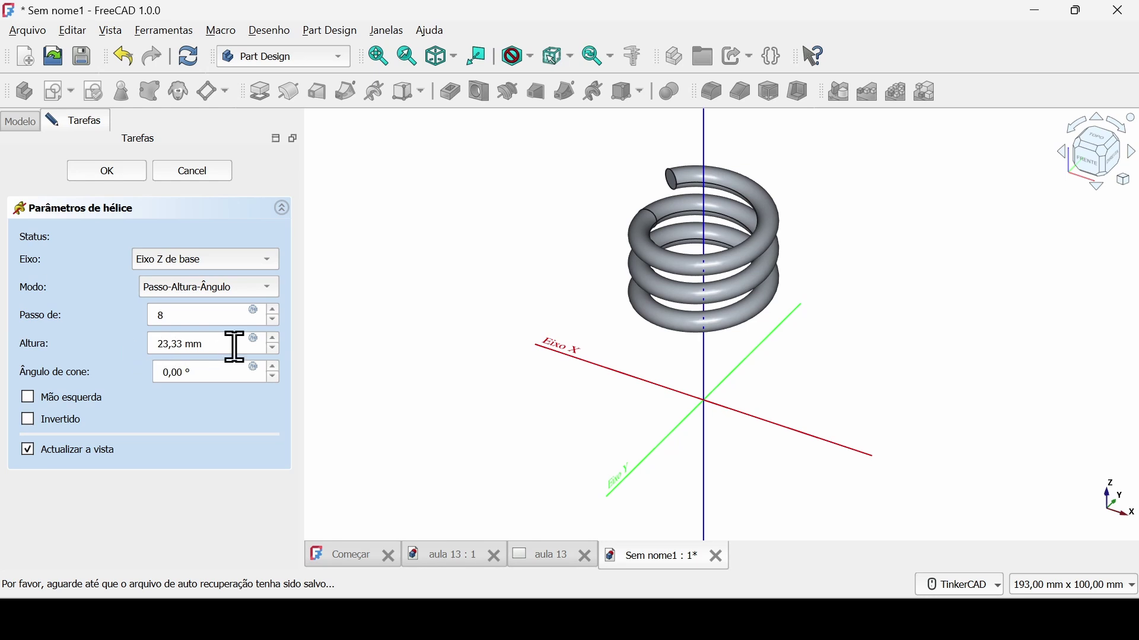
pyautogui.moveTo(235, 346); pyautogui.dragTo(100, 345)
pyautogui.write('30')
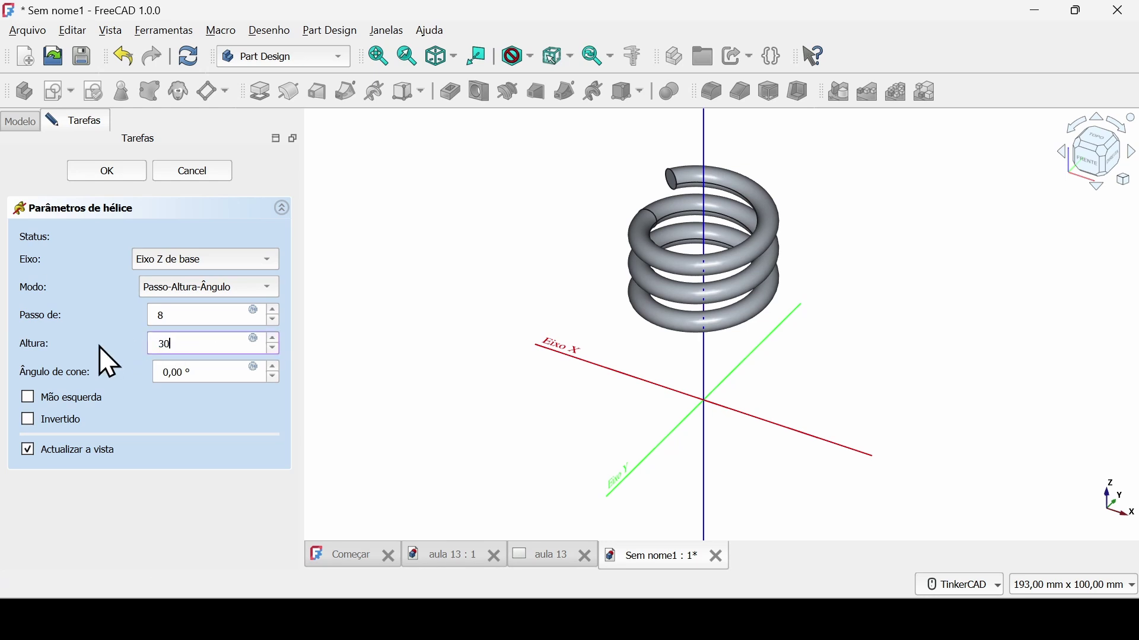
pyautogui.press('Return')
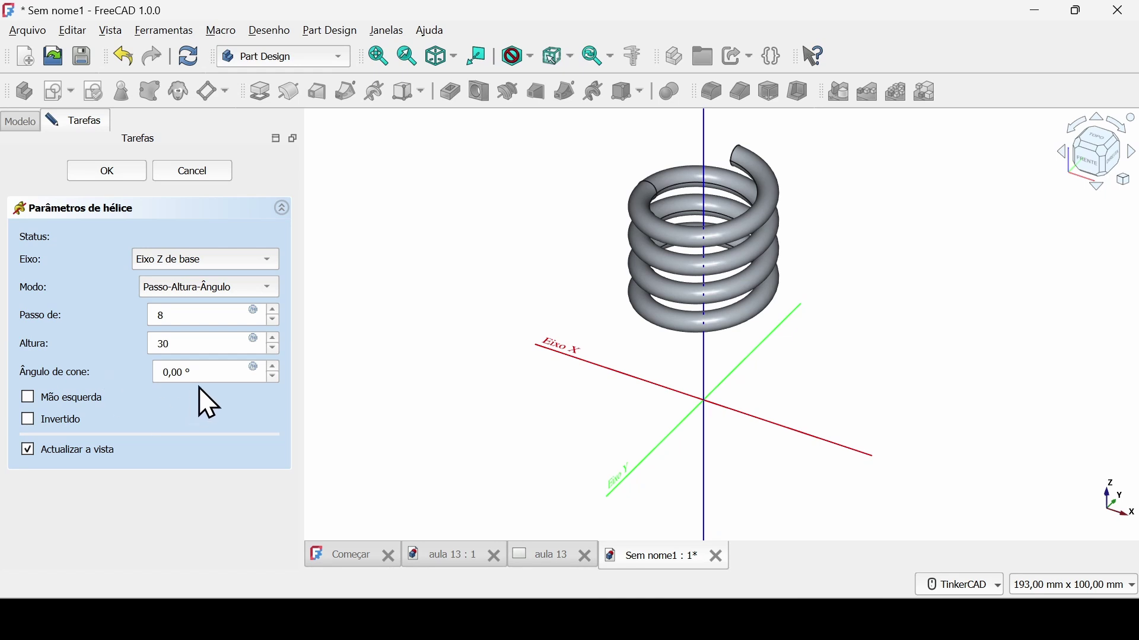
# Try a cone angle of 20° on the helix
pyautogui.moveTo(198, 375); pyautogui.dragTo(66, 370)
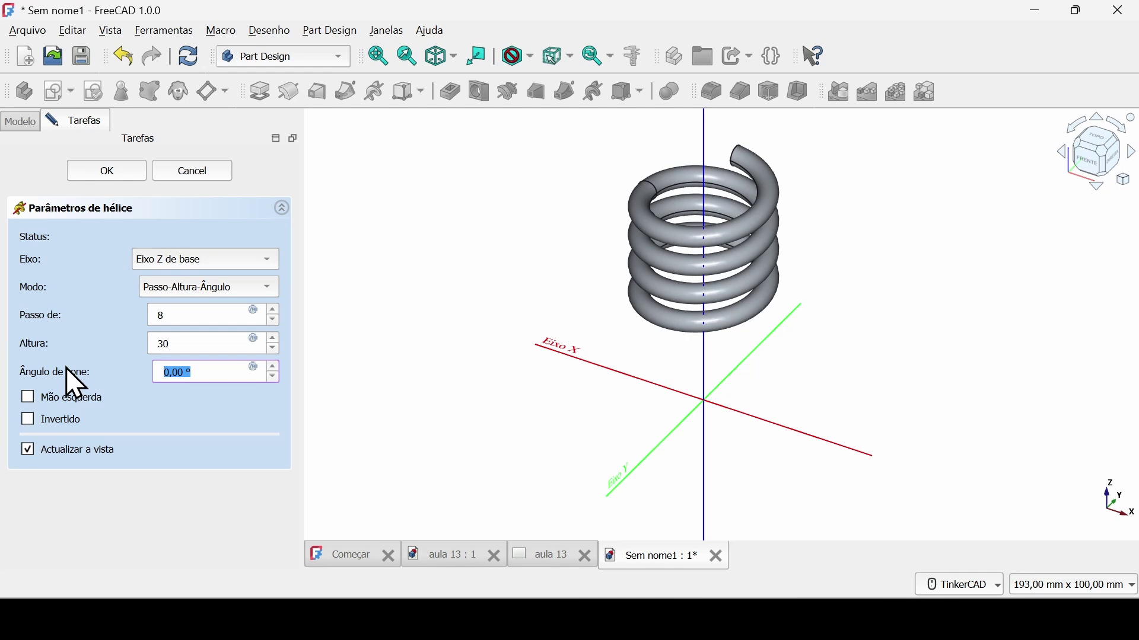
pyautogui.write('20')
pyautogui.press('Tab')
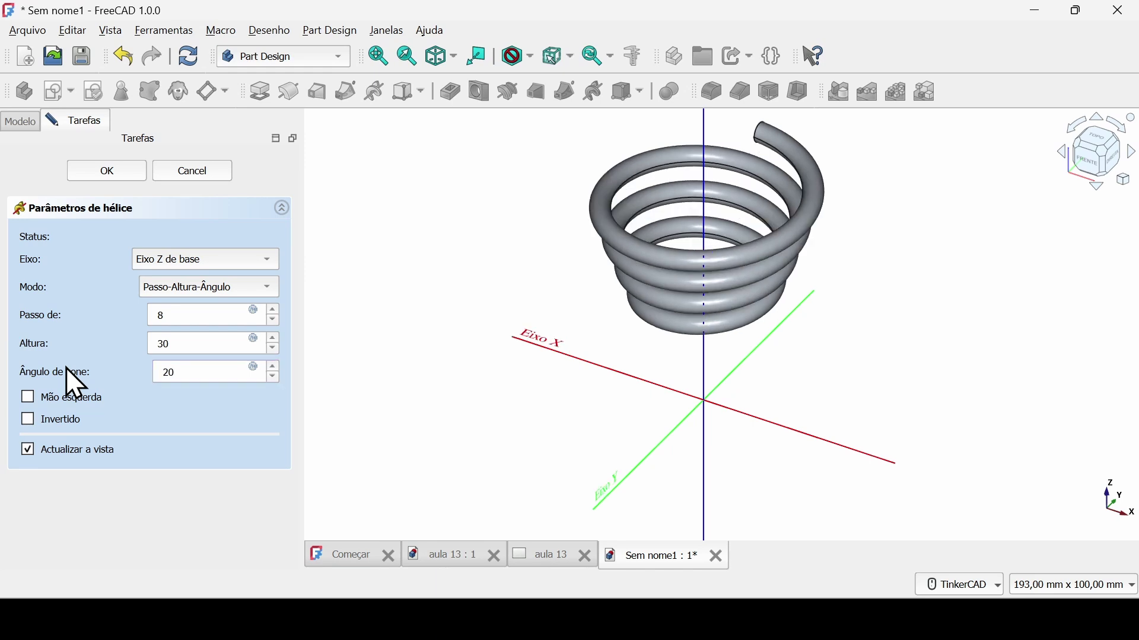
# Try a cone angle of -20° on the helix
pyautogui.doubleClick(185, 372)
pyautogui.write('-1')
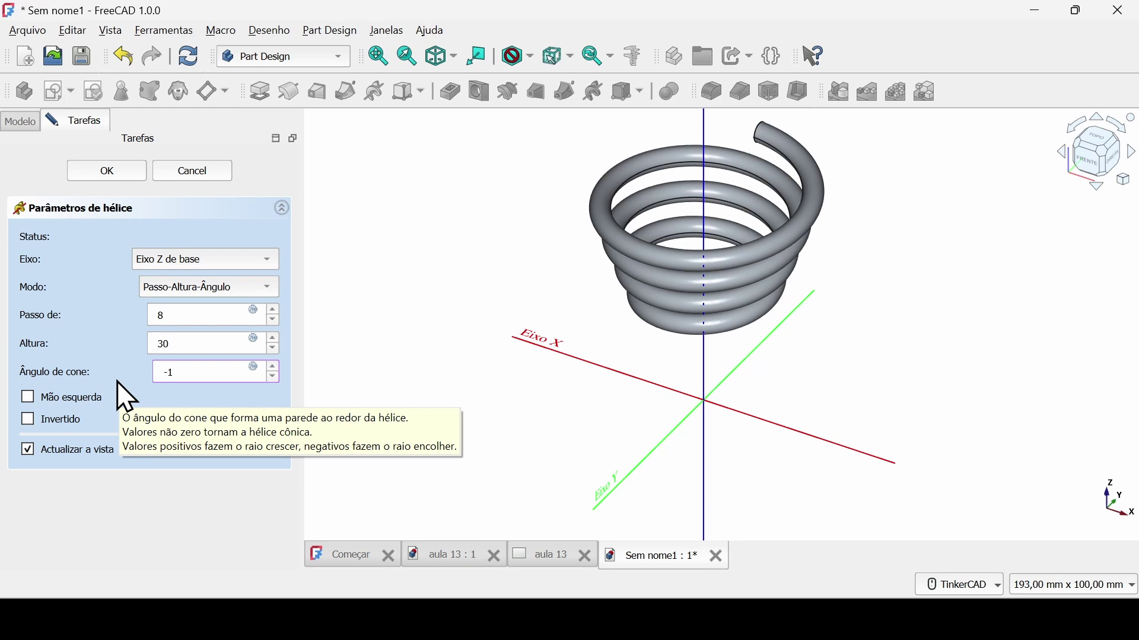
pyautogui.press('BackSpace')
pyautogui.write('20')
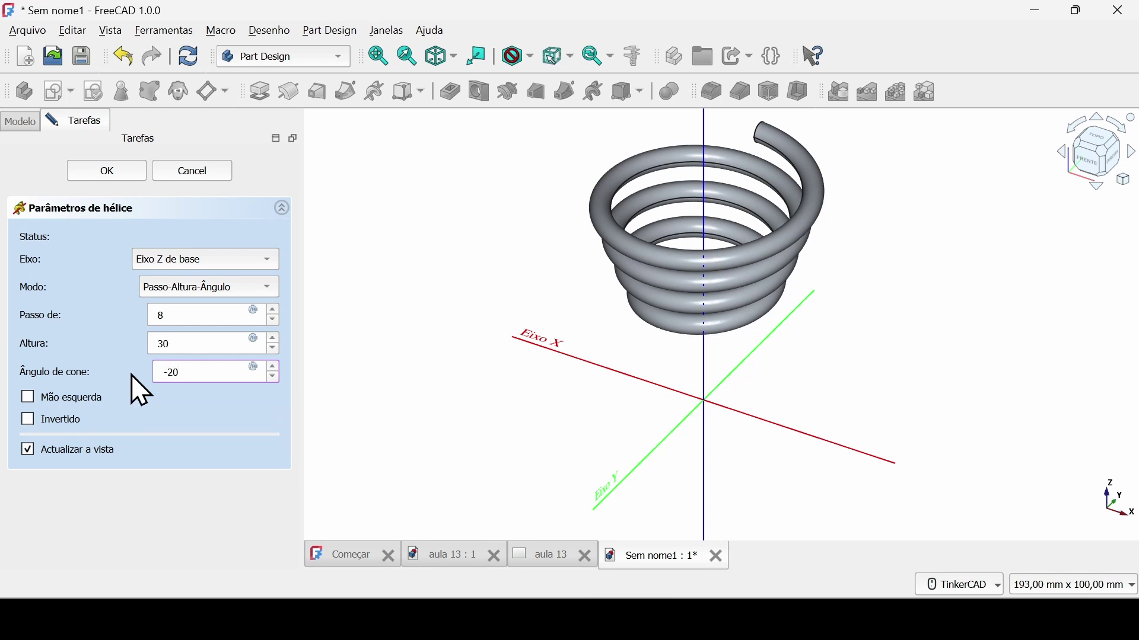
pyautogui.press('Return')
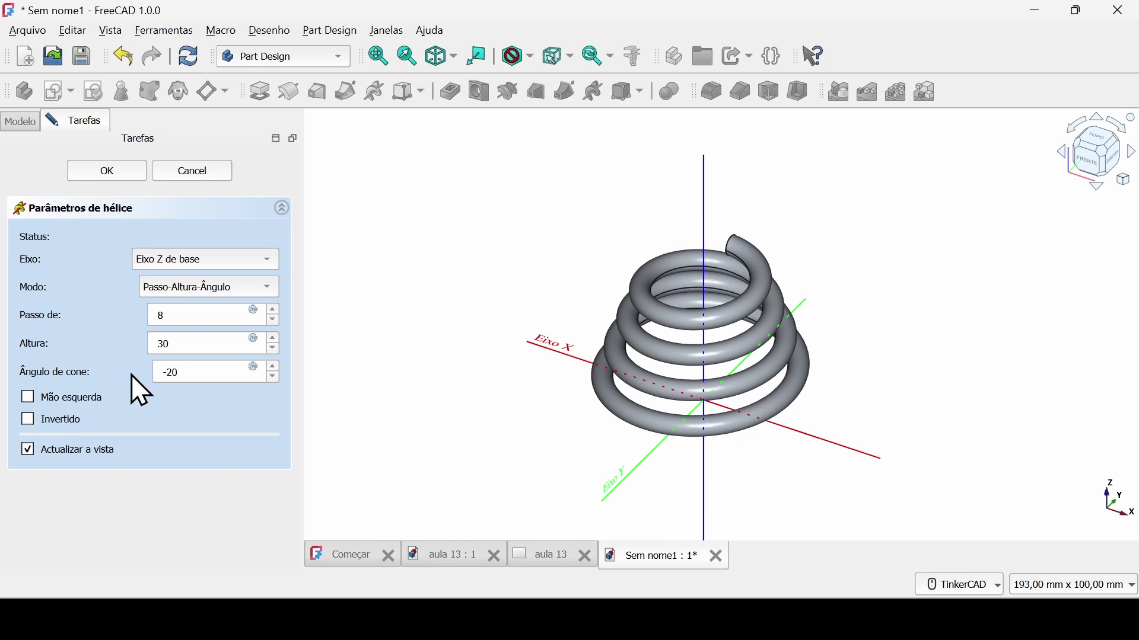
# Reset the helix cone angle to 0°
pyautogui.moveTo(188, 372); pyautogui.dragTo(68, 368)
pyautogui.write('0')
pyautogui.click(90, 329)
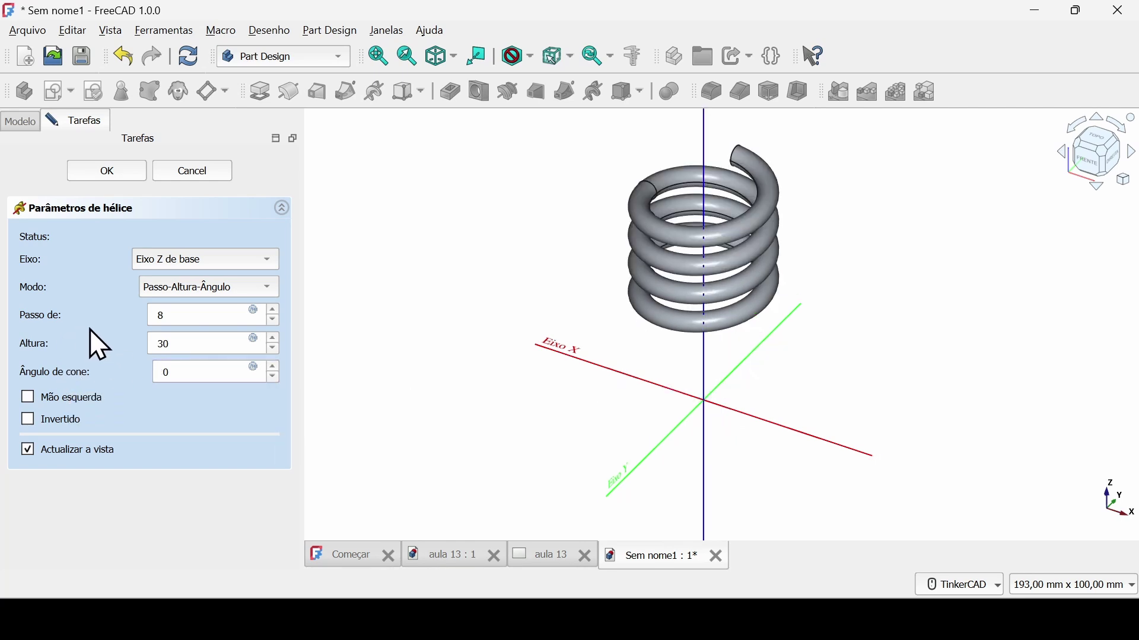
# Try the left-handed option on the helix and turn it off again
pyautogui.click(98, 401)
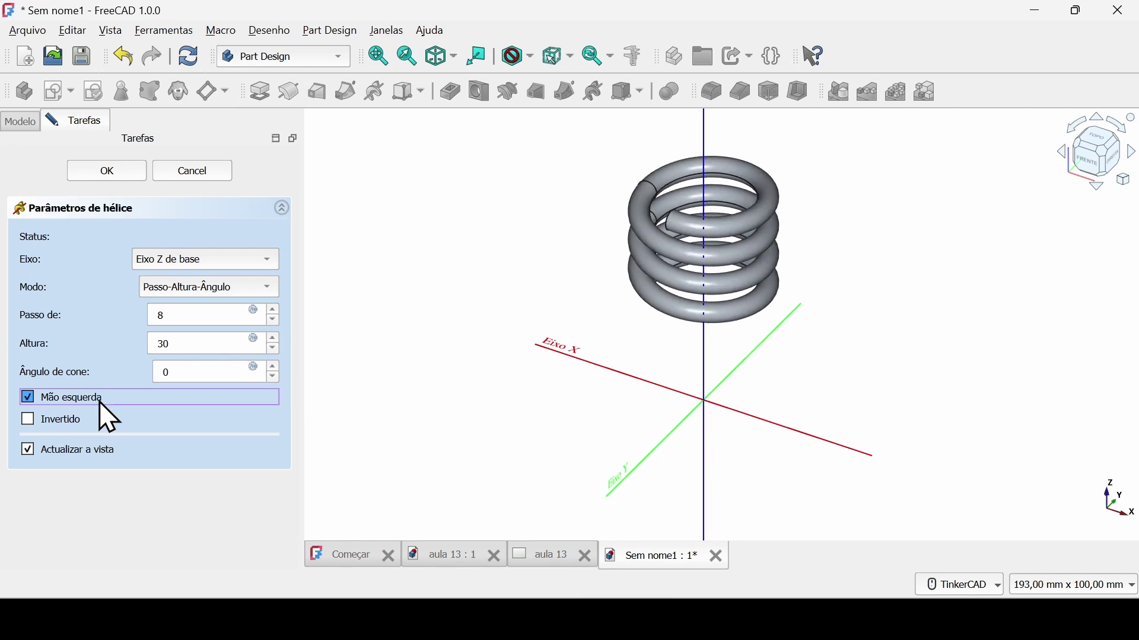
pyautogui.click(98, 401)
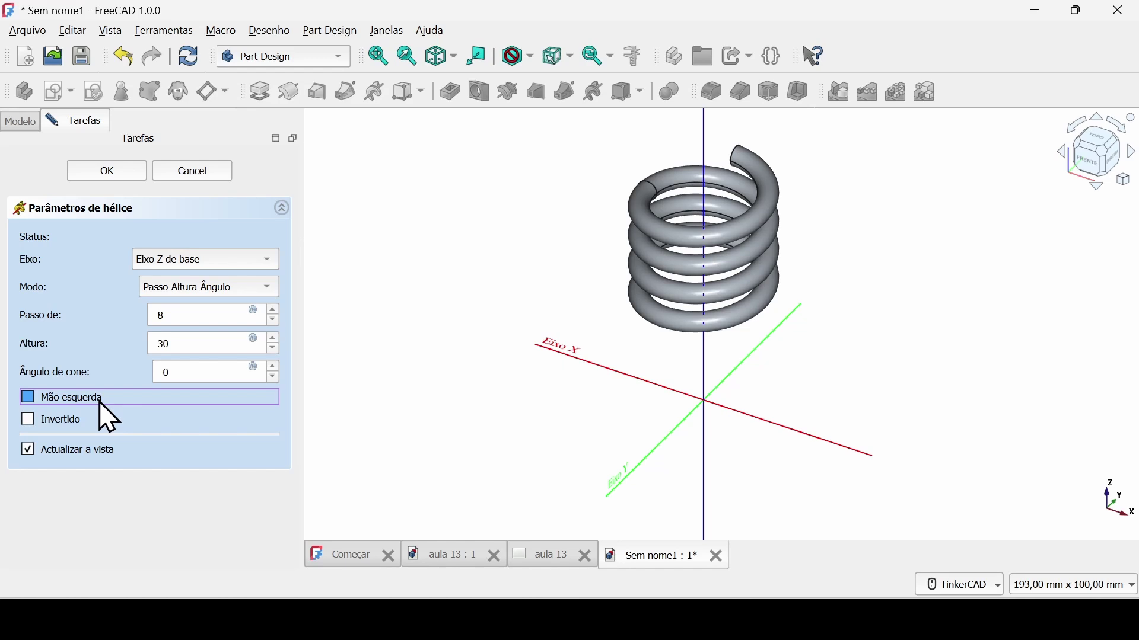
# Reverse the helix direction with the Invertido option and finish the feature
pyautogui.click(65, 421)
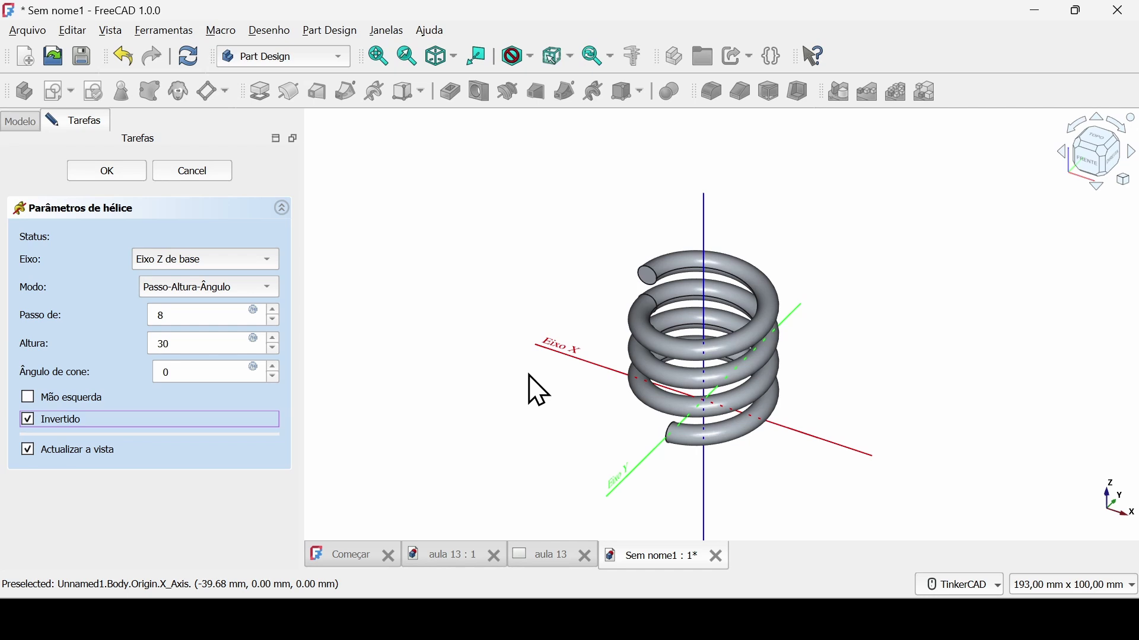
pyautogui.click(109, 172)
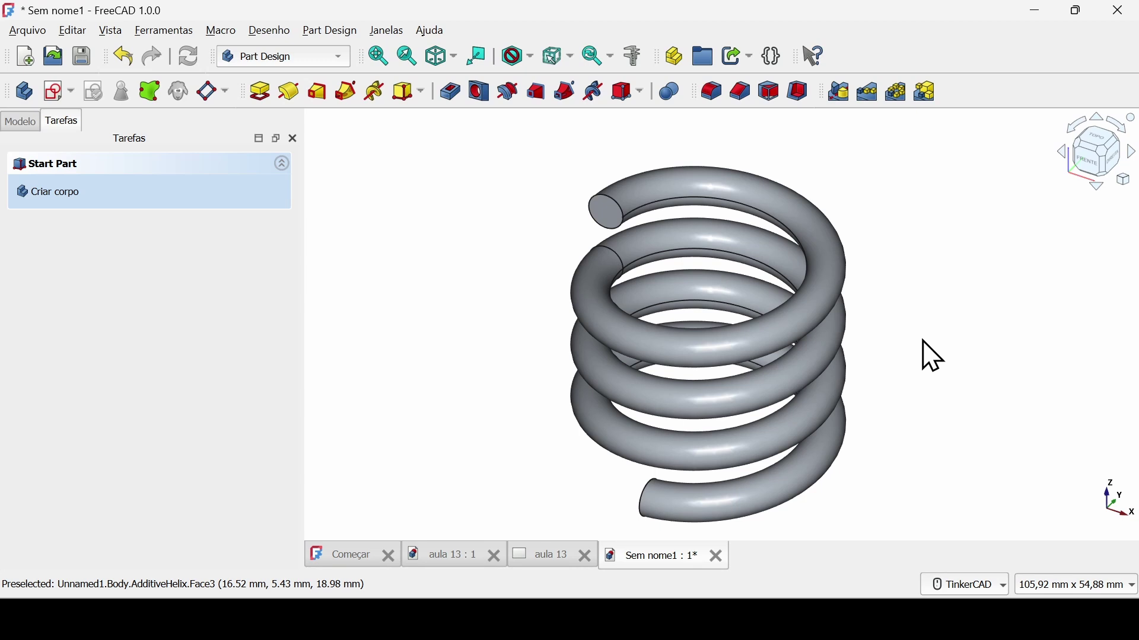